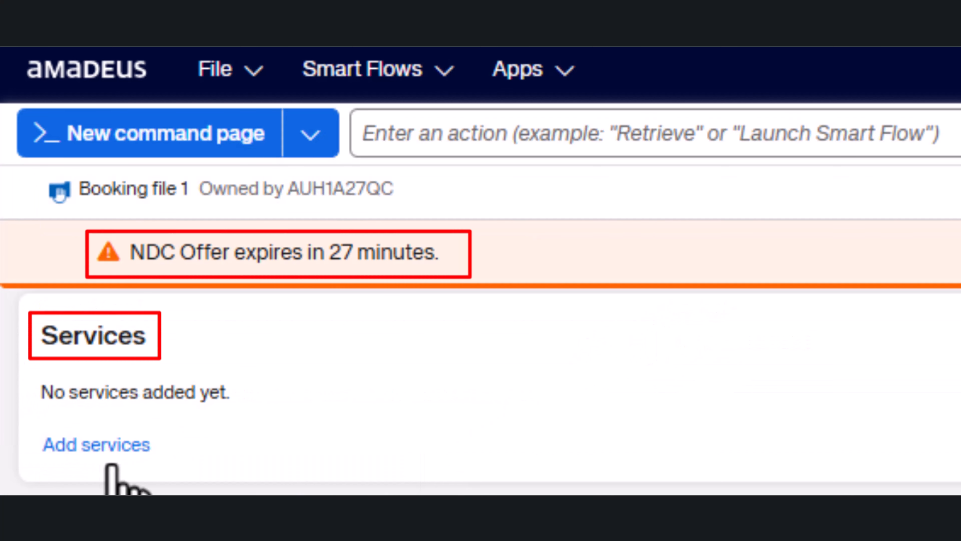
Step: Open the service catalogue for the NDC offer and limit it to the EY1 AUH-JFK segment by excluding EY2
click(101, 455)
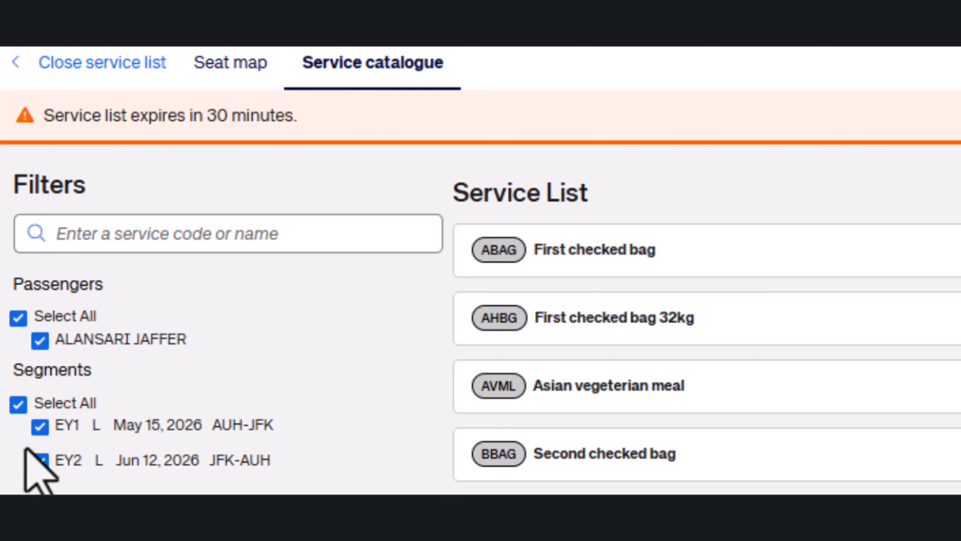
click(39, 462)
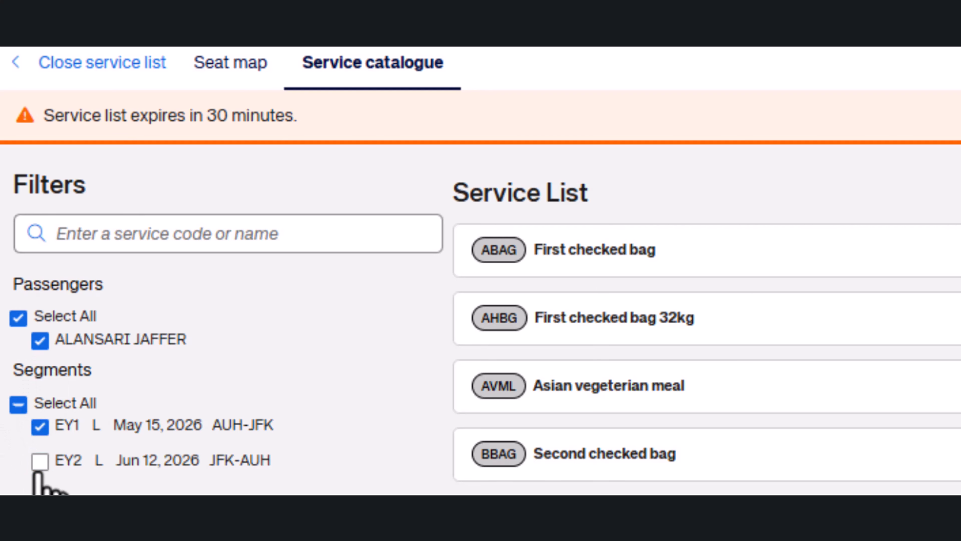
click(40, 462)
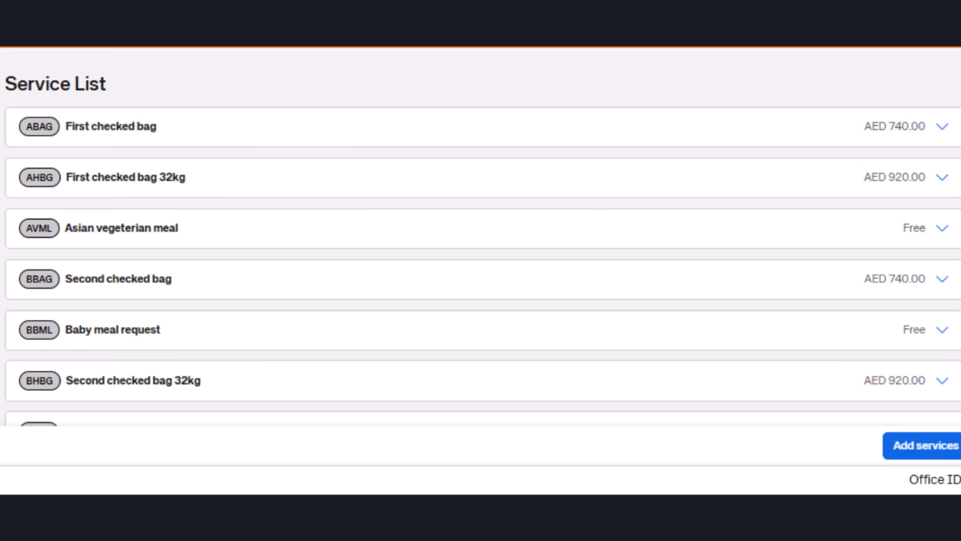
Step: Add the First checked bag 32kg (AHBG) service for the adult passenger on the EY1 AUH-JFK segment
scroll(481, 265, down, 20)
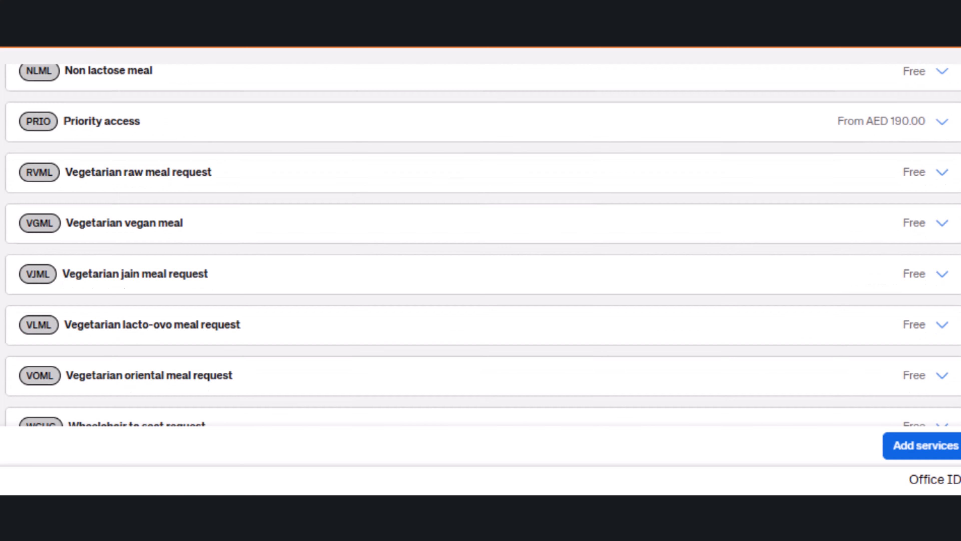
scroll(480, 246, up, 20)
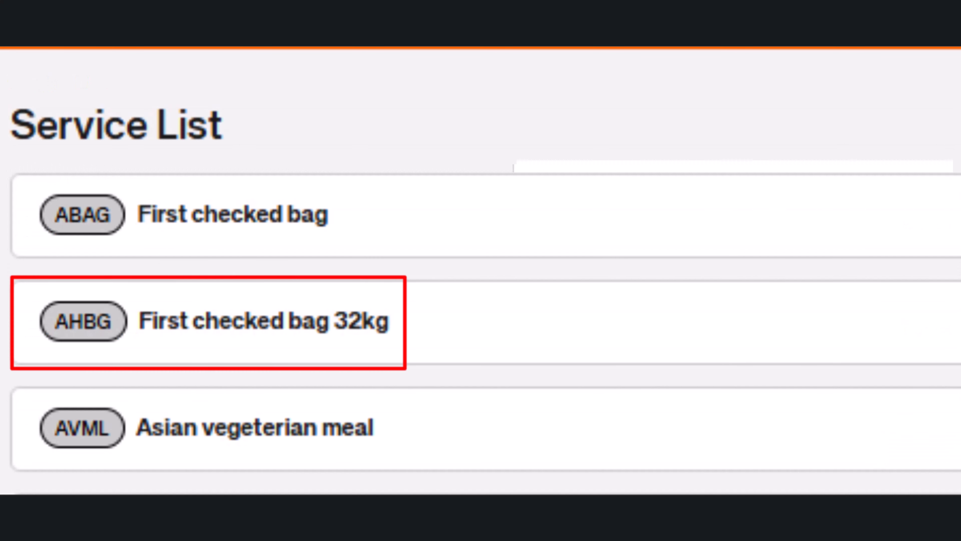
click(908, 185)
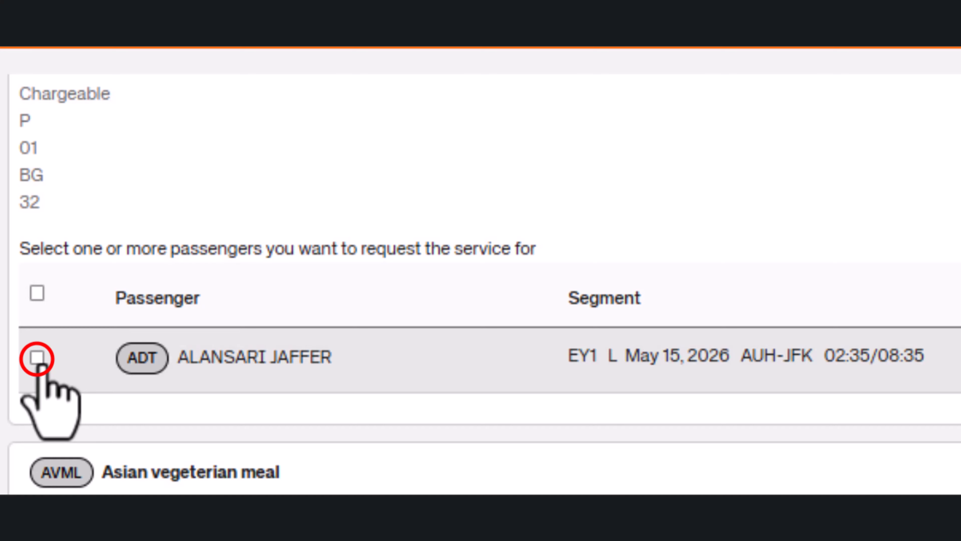
click(37, 357)
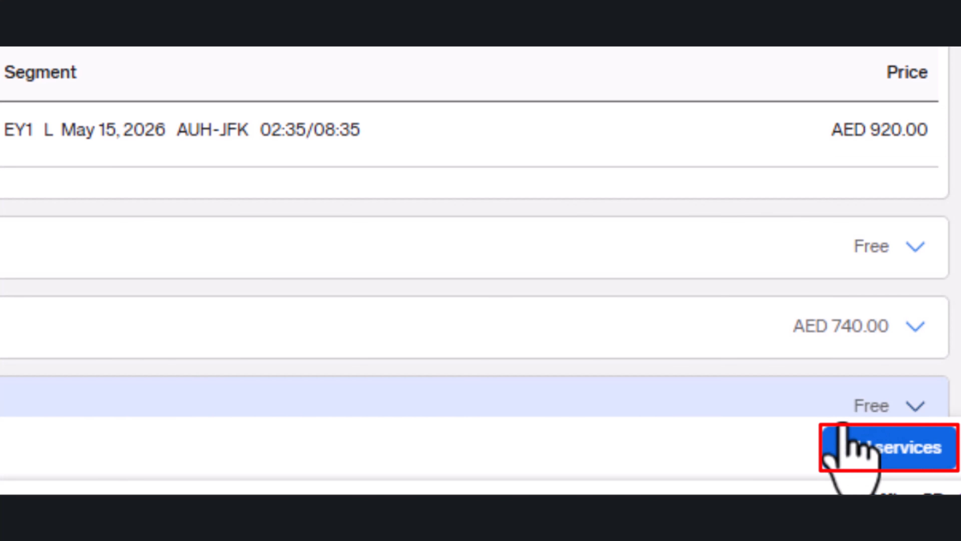
click(870, 443)
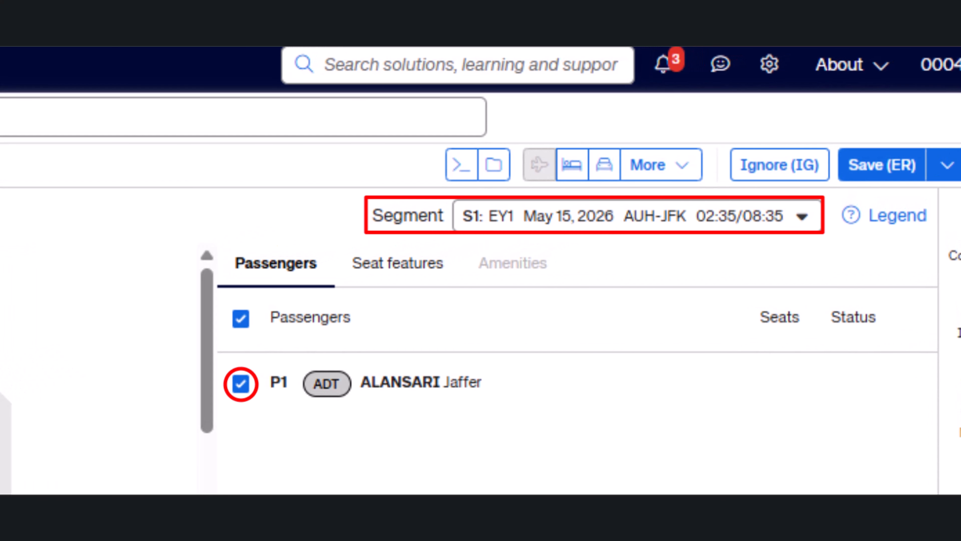
Step: Add window seat 20A for passenger P1 on the EY1 AUH-JFK segment
click(802, 218)
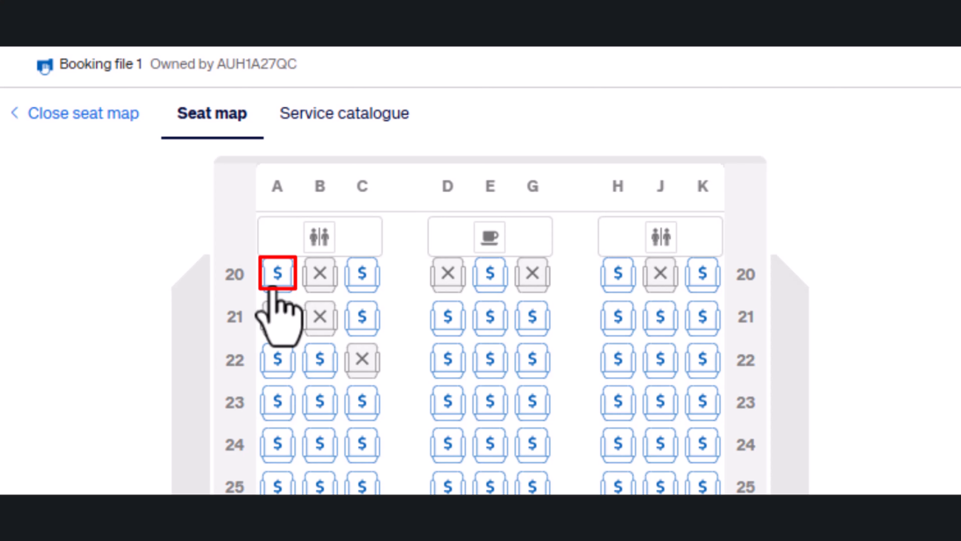
click(275, 291)
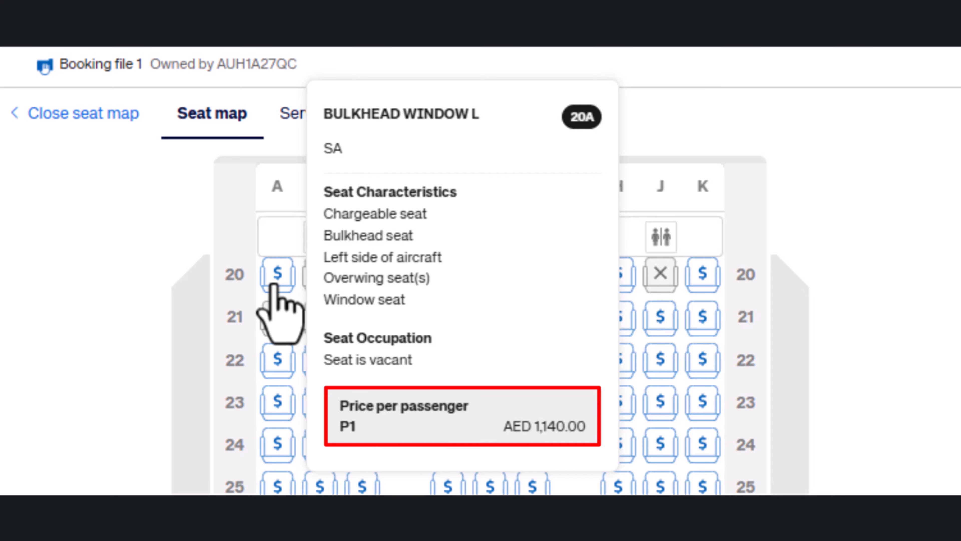
click(276, 282)
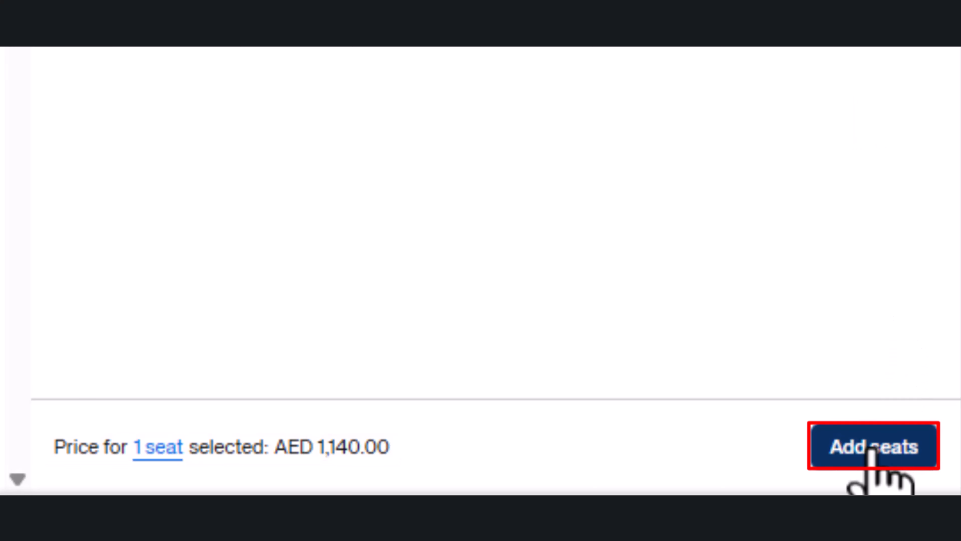
click(870, 447)
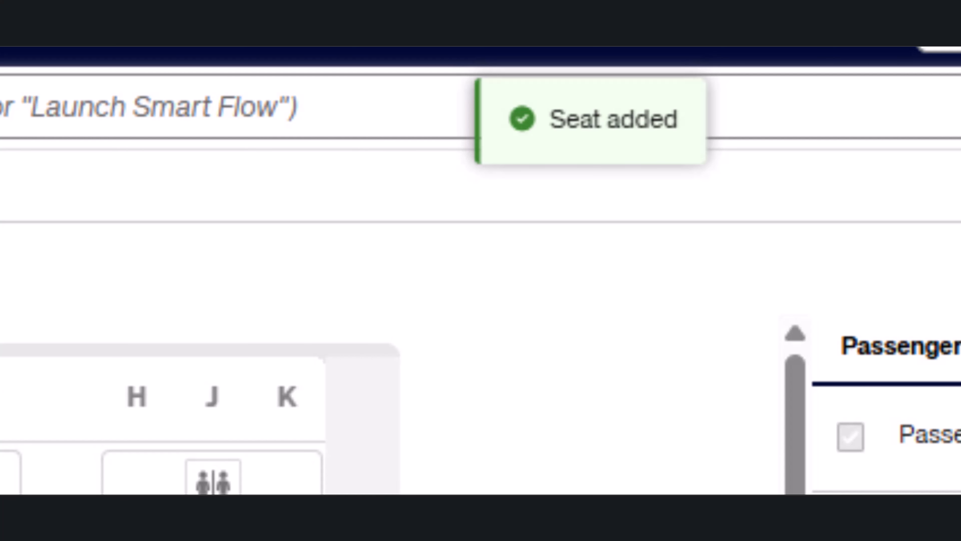
Step: Add seat 20K for passenger P1 on the EY2 JFK-AUH segment and close the seat map
click(795, 218)
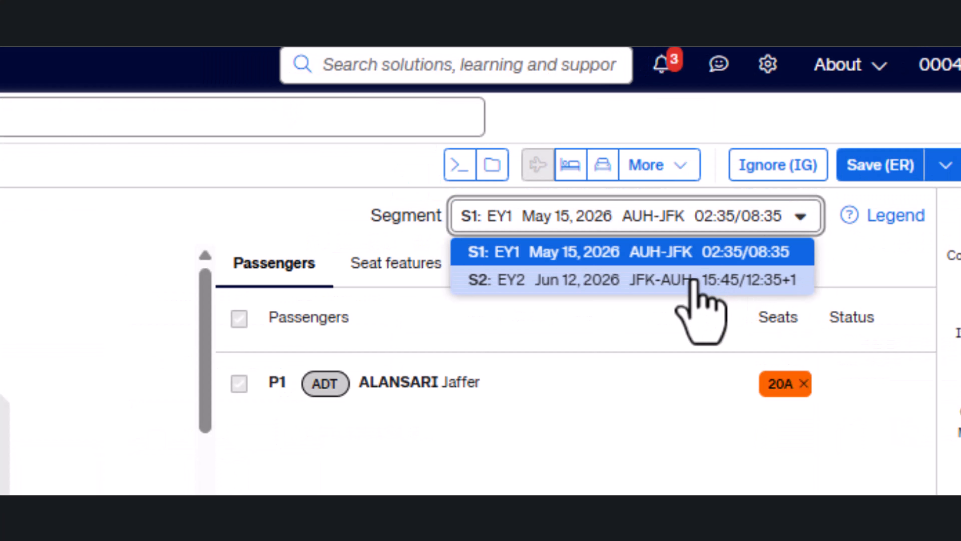
click(694, 281)
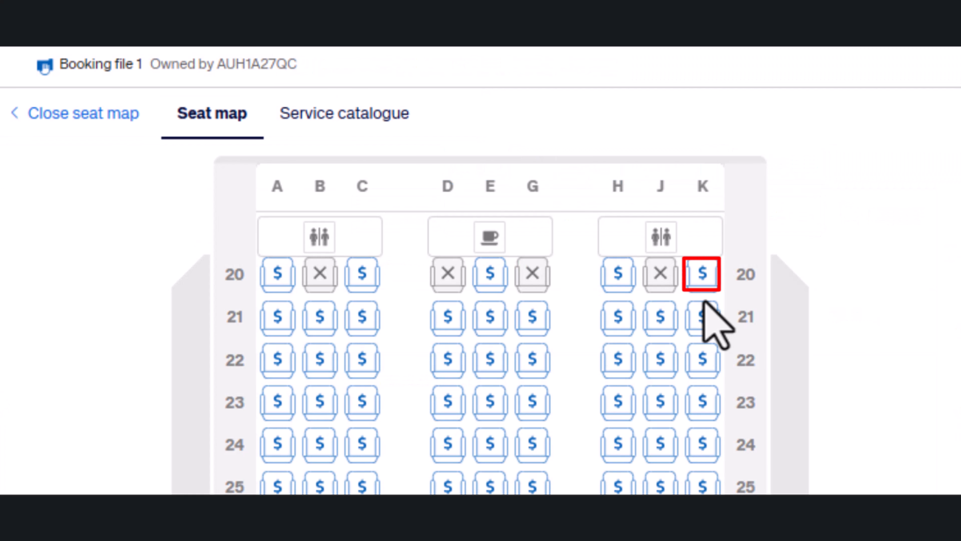
mouse_move(702, 274)
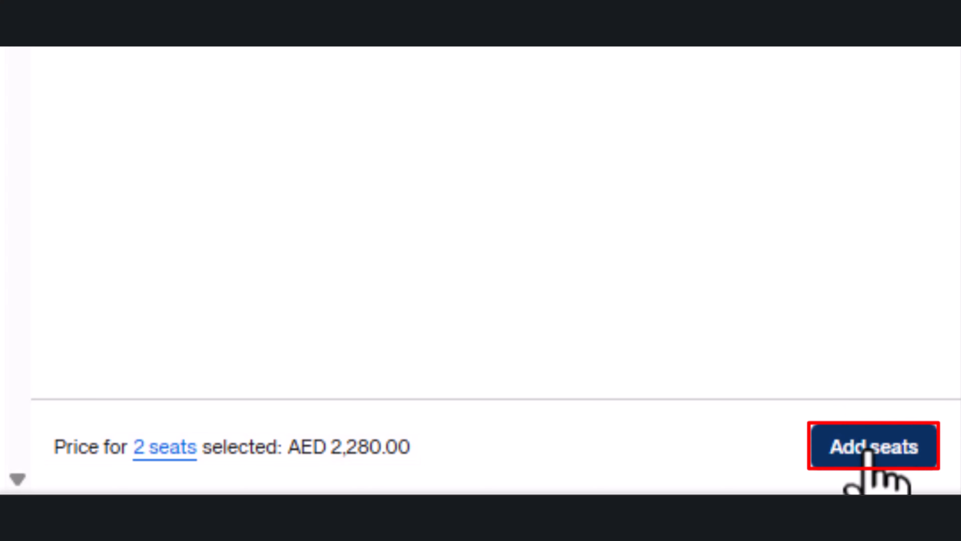
click(866, 451)
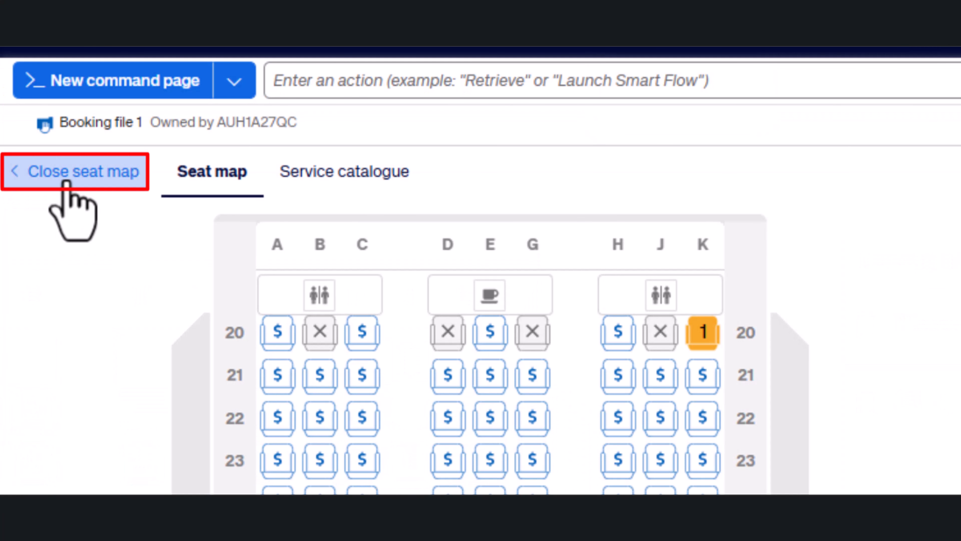
click(67, 183)
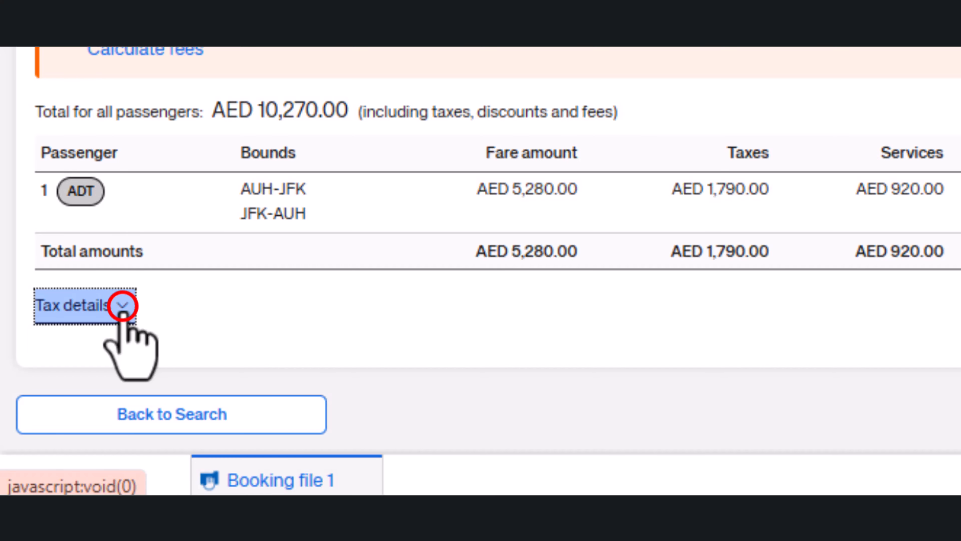
Step: Expand the offer's tax details and book the offer with its added bag and seats
click(122, 305)
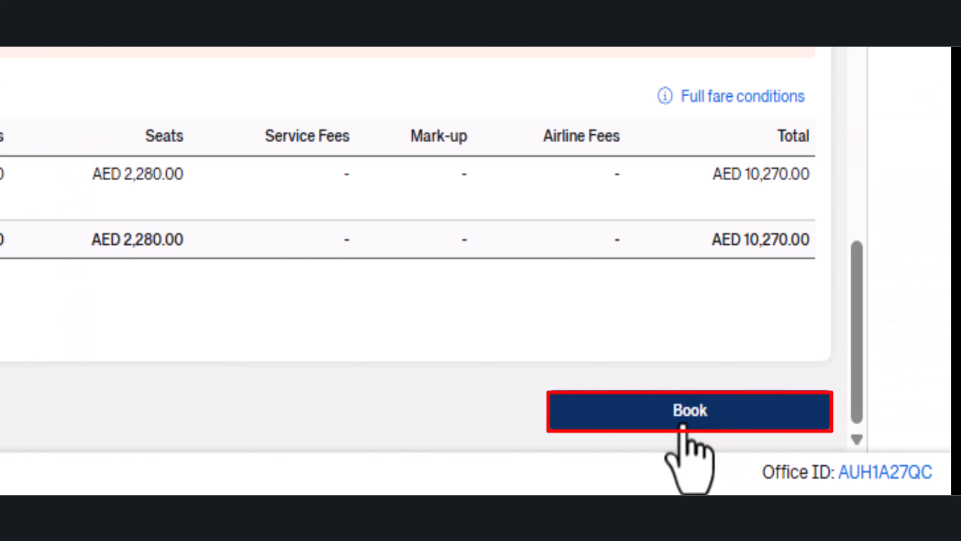
click(677, 427)
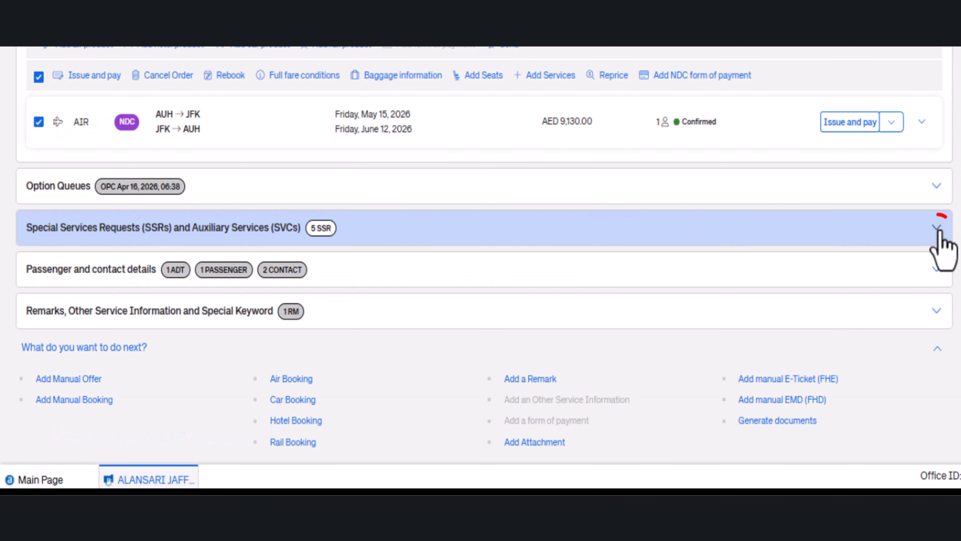
Step: Review the booking's special and auxiliary services, then browse the service catalogue available for the confirmed order and close it
click(937, 225)
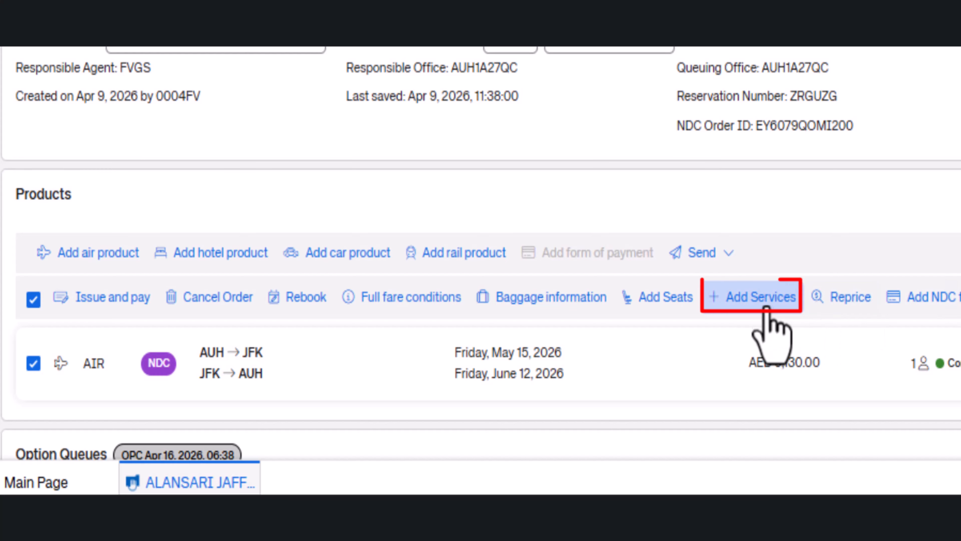
click(758, 299)
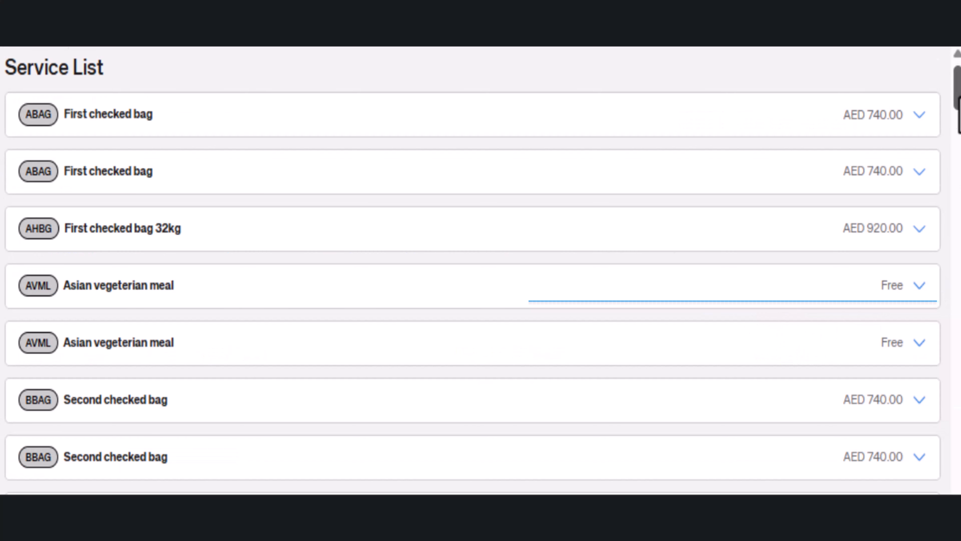
scroll(957, 110, down, 3)
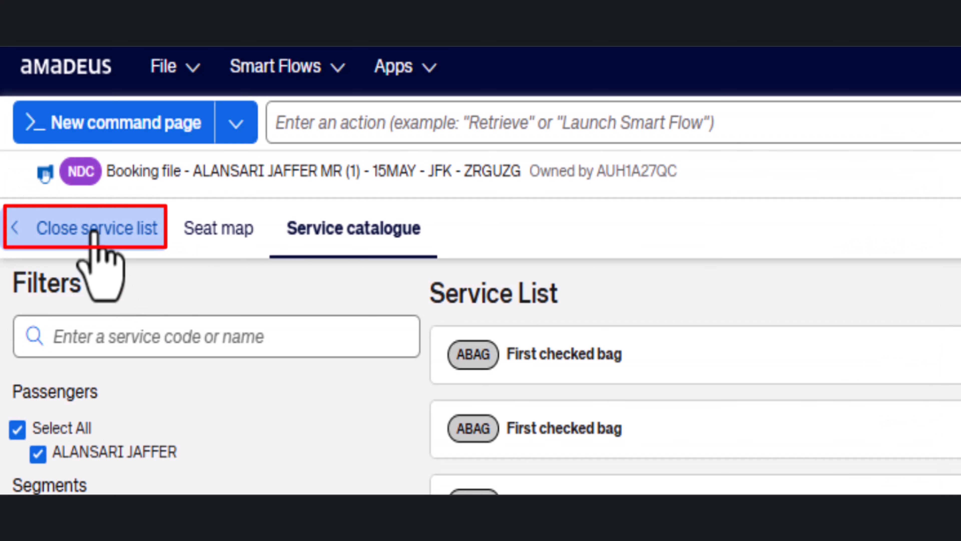
click(92, 232)
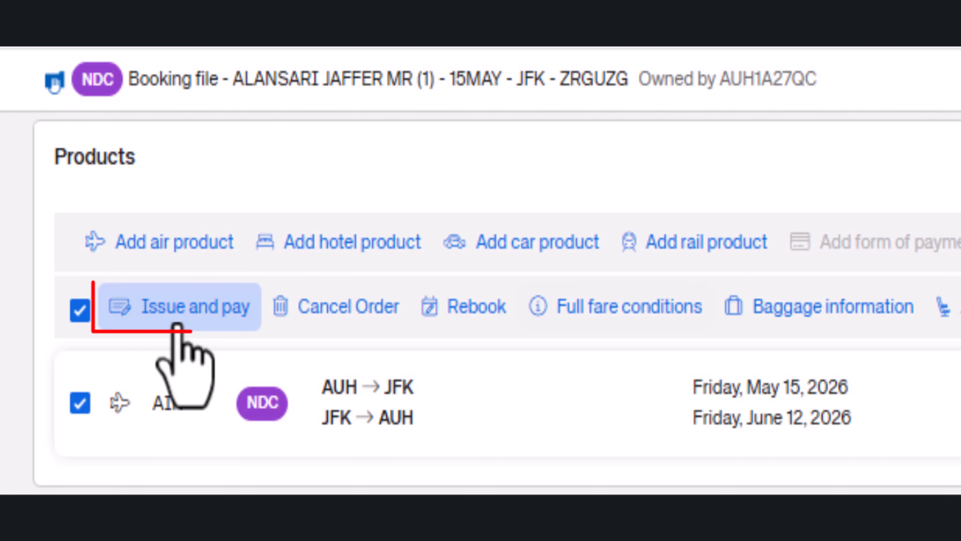
Step: Start Issue and pay for the NDC air order, reviewing its tax details, baggage information and fare conditions for both bounds
click(861, 182)
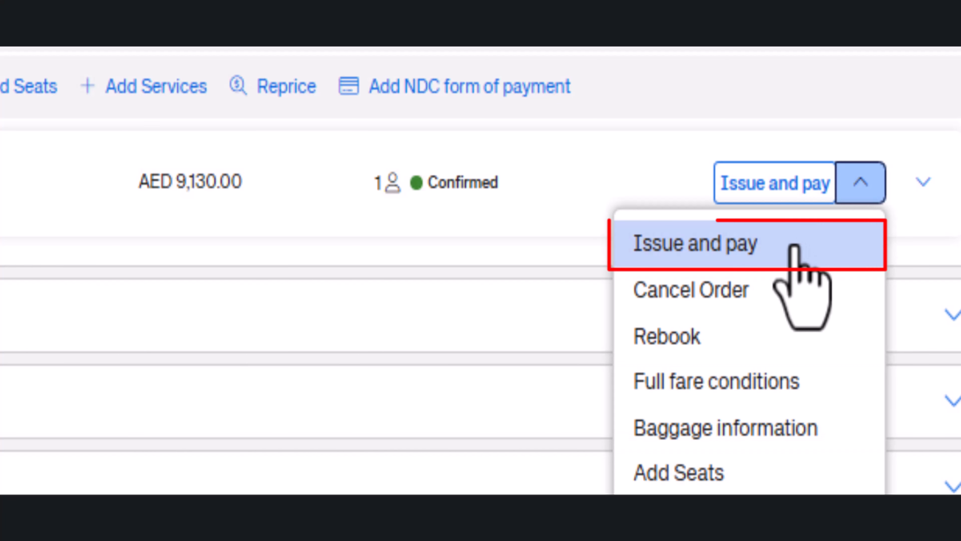
click(795, 248)
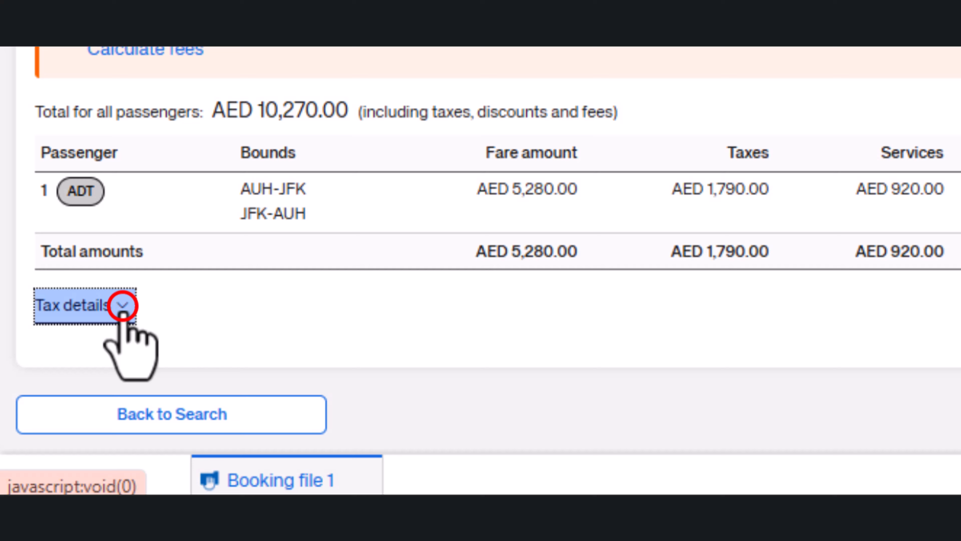
click(122, 306)
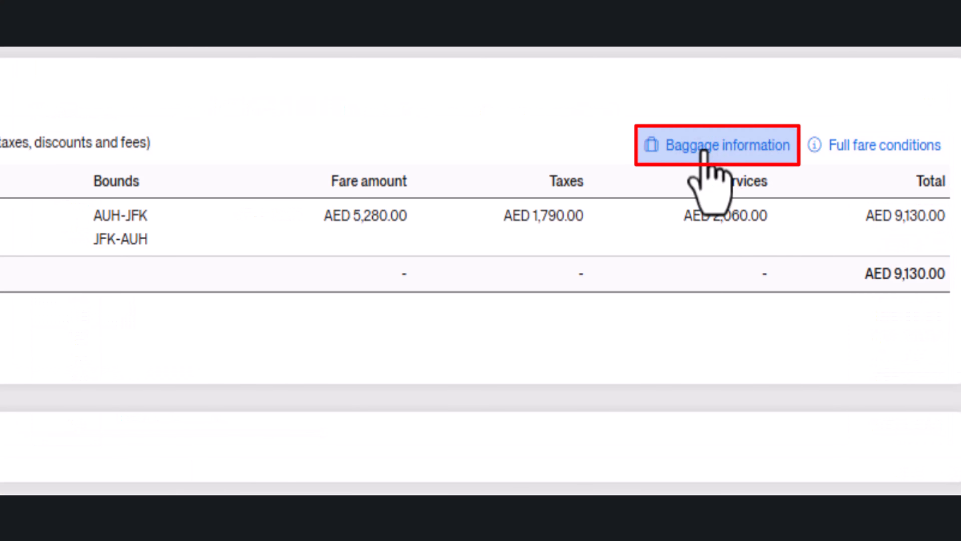
click(700, 147)
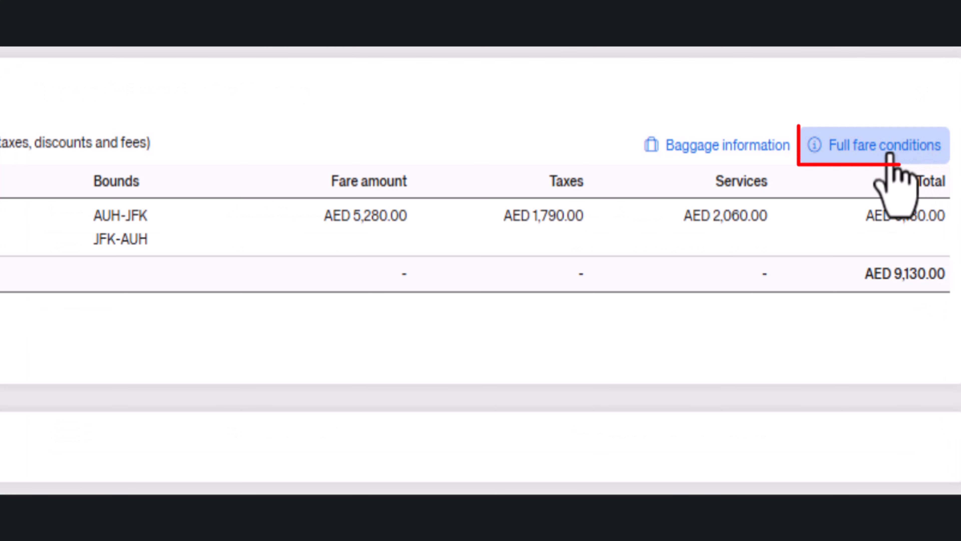
click(870, 151)
click(902, 298)
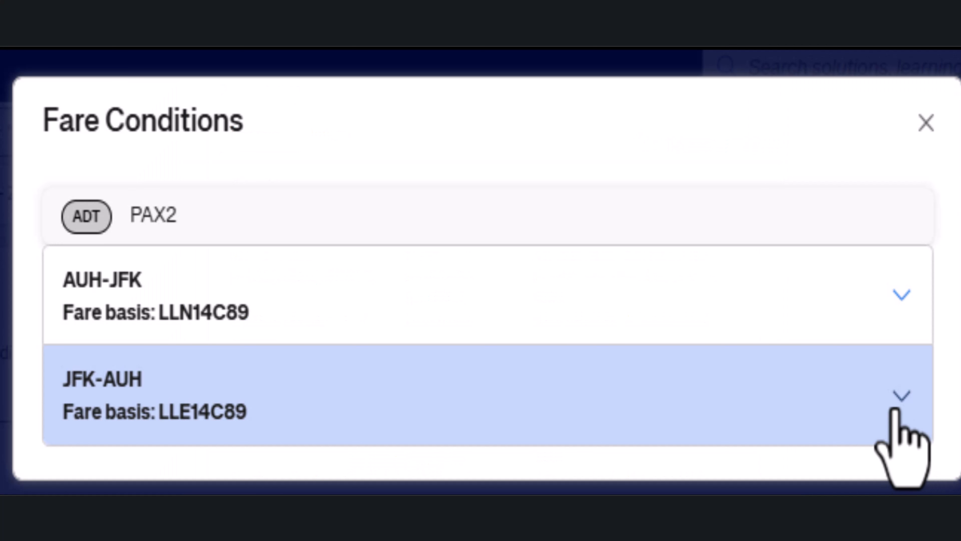
click(893, 417)
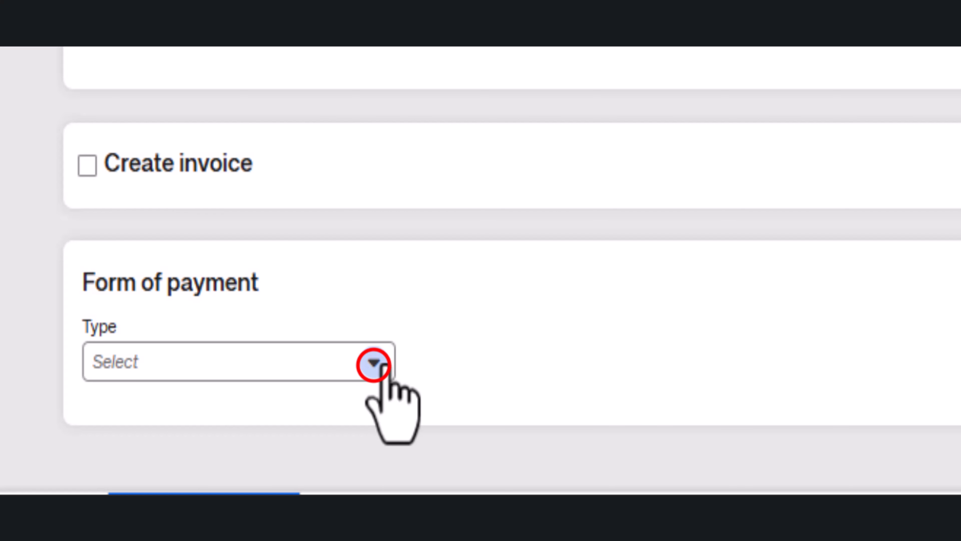
Step: Set the form of payment to Cash and issue and pay for the order
click(384, 366)
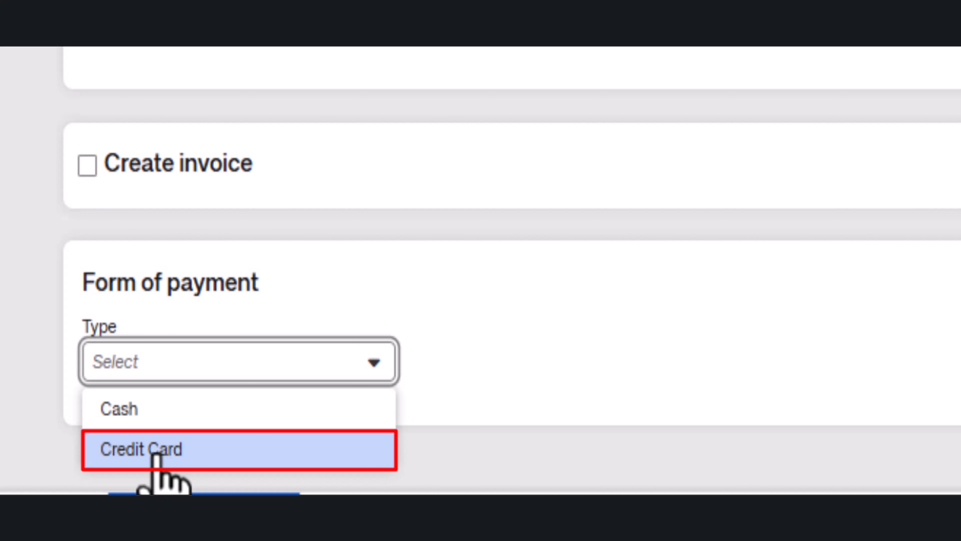
click(155, 415)
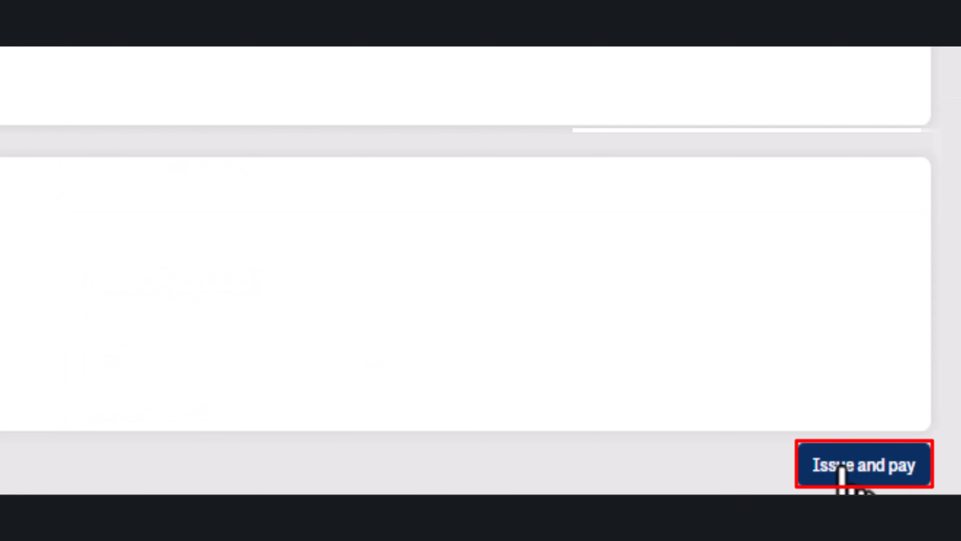
click(841, 471)
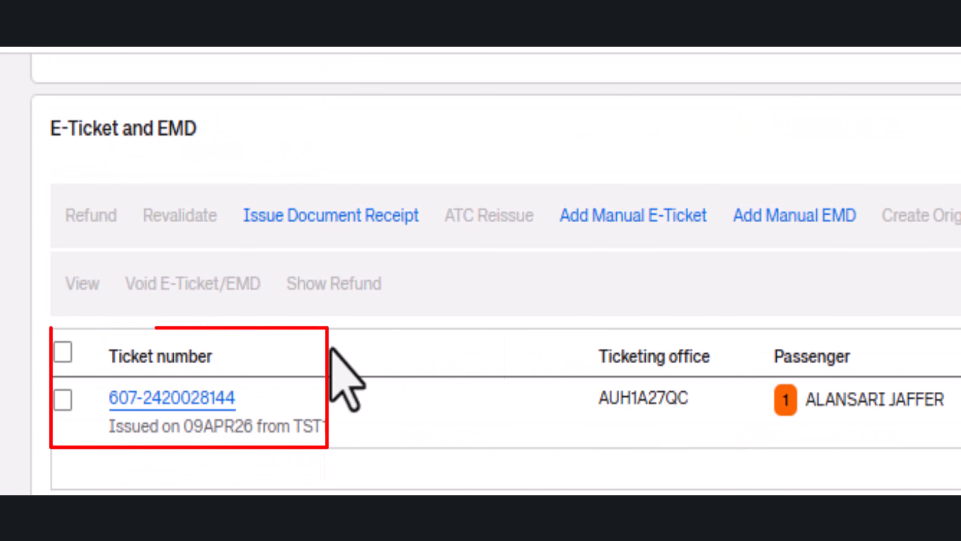
Step: View the issued e-ticket's details and open the EMD for the AHBG bag service
double_click(171, 400)
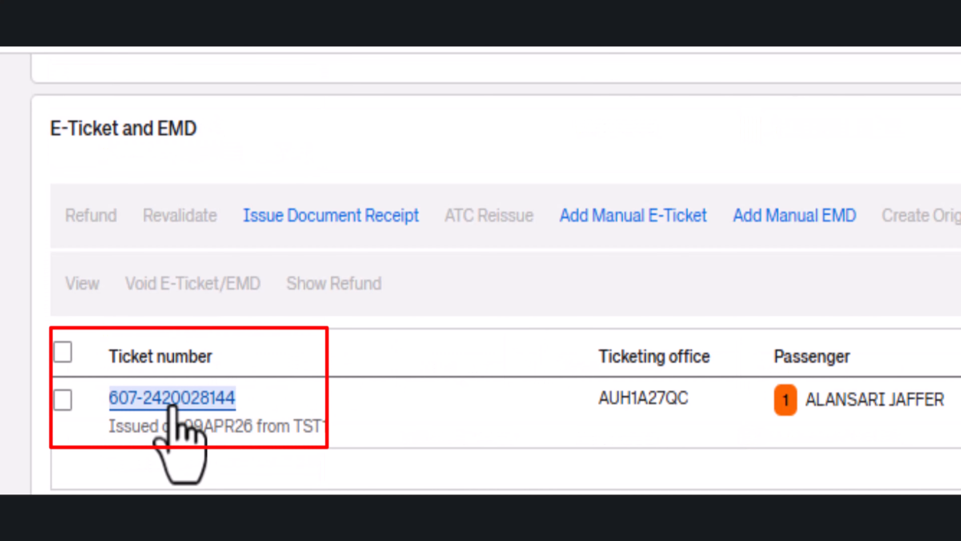
click(170, 398)
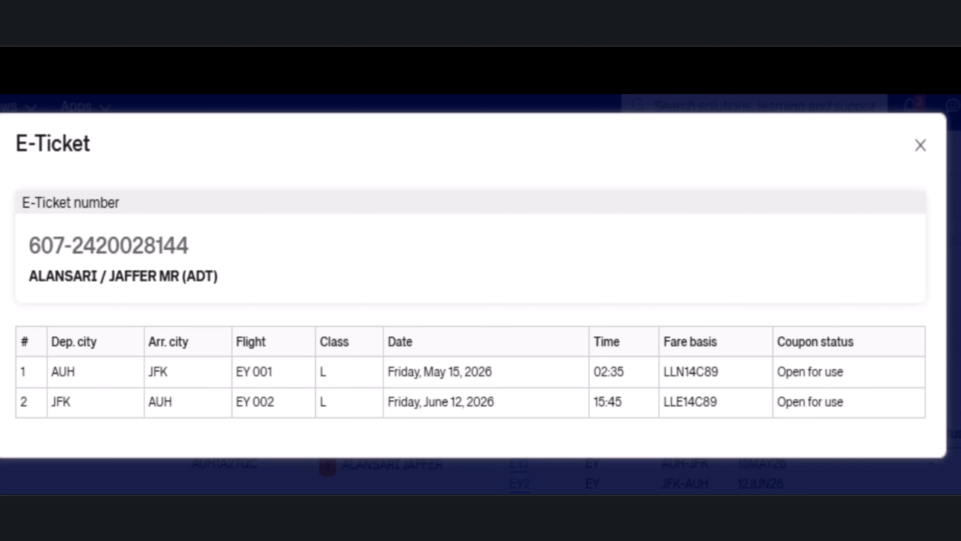
double_click(131, 277)
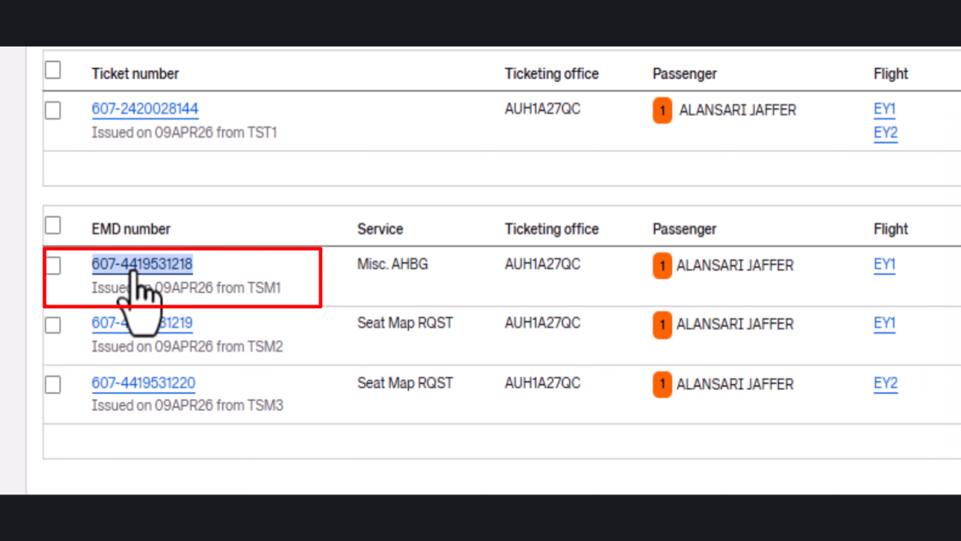
Step: Check the issued EMD entries for the AHBG bag and the EY1 and EY2 seats, and open the booking file's cryptic display
click(131, 276)
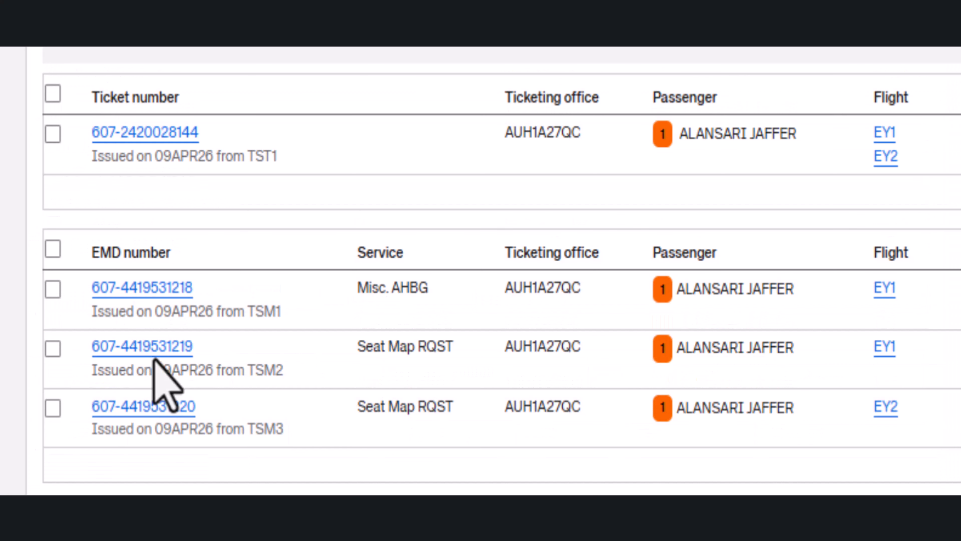
double_click(137, 343)
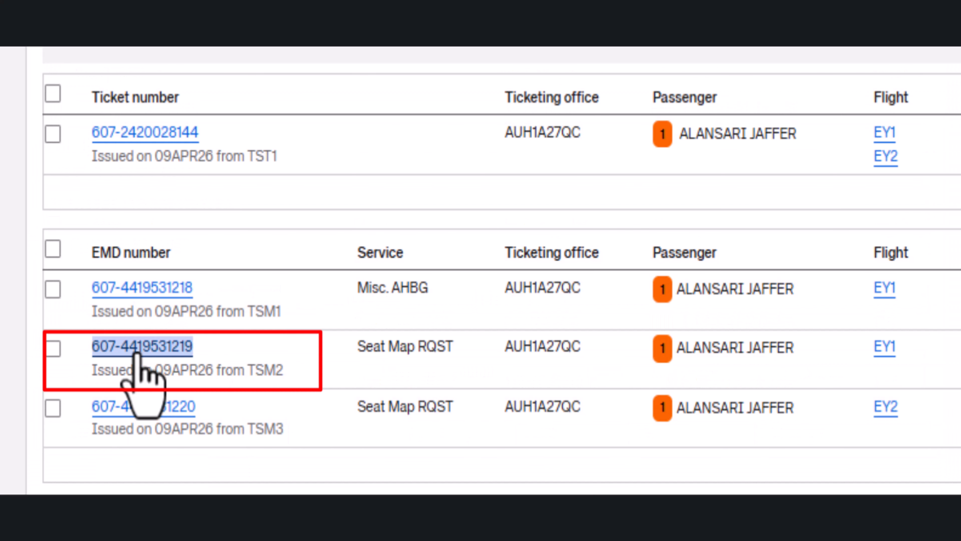
click(136, 343)
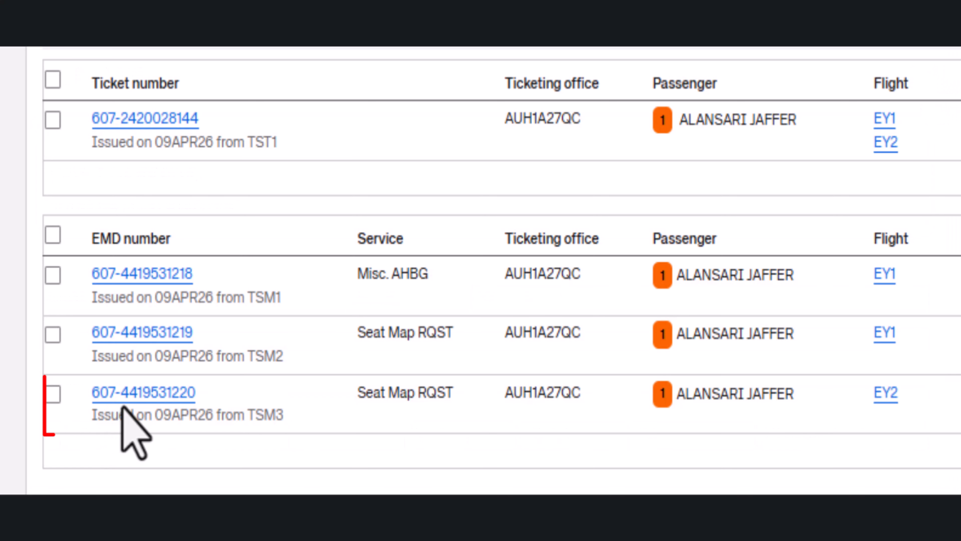
double_click(127, 396)
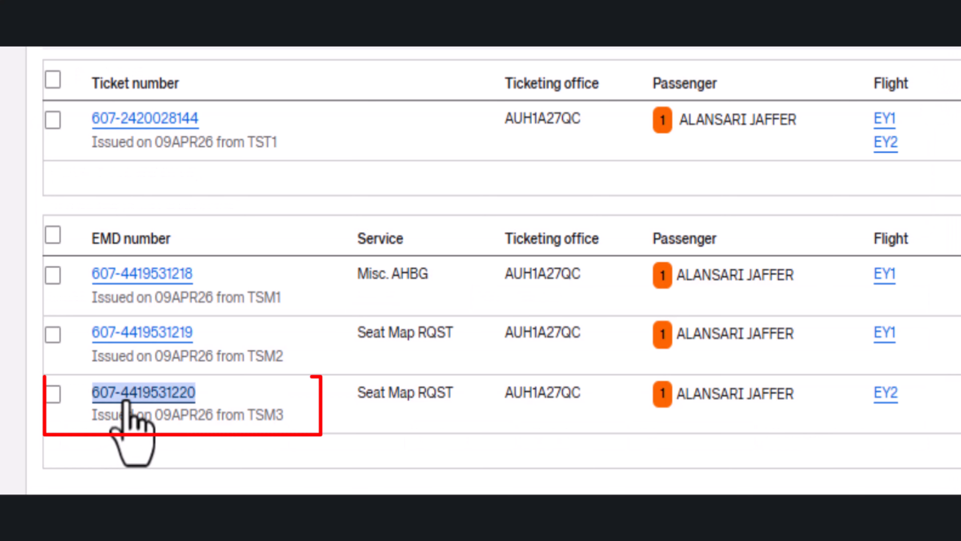
click(125, 396)
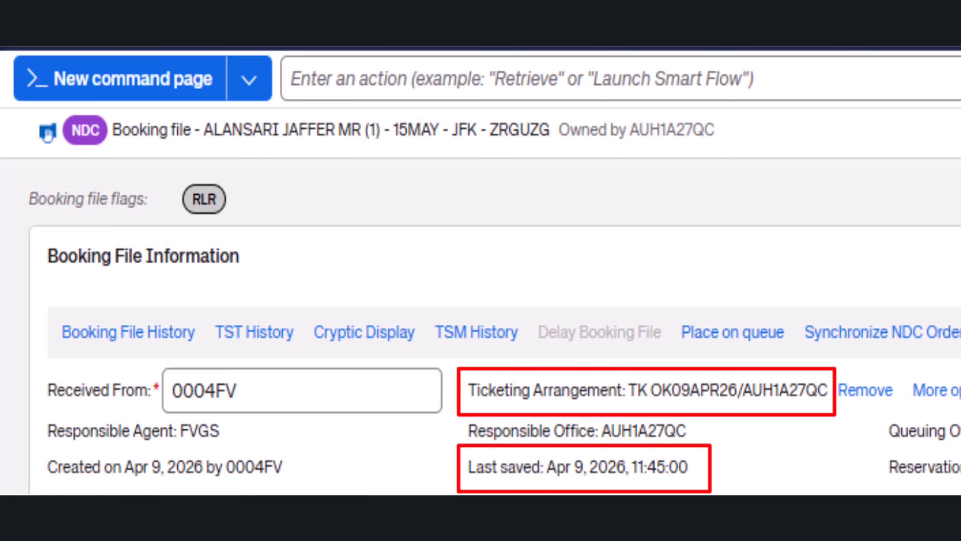
click(359, 351)
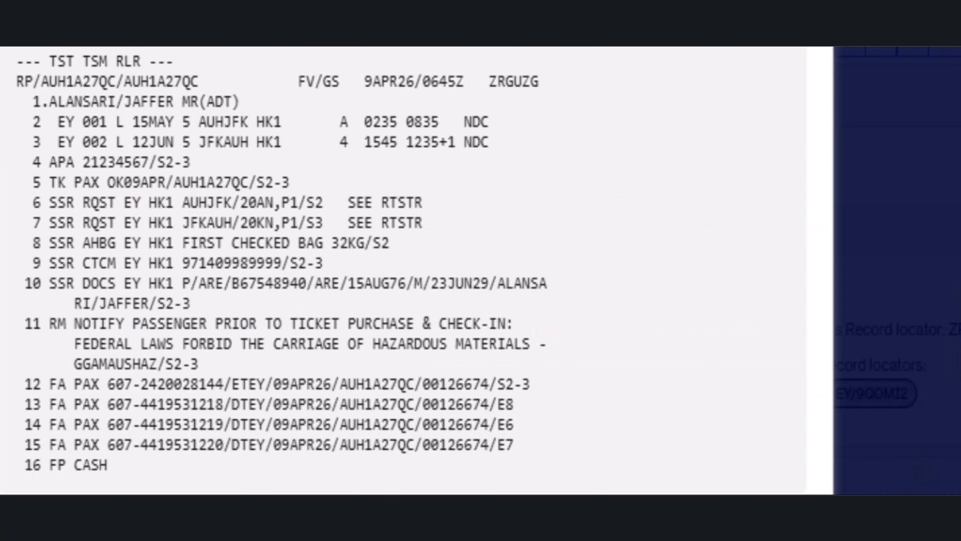